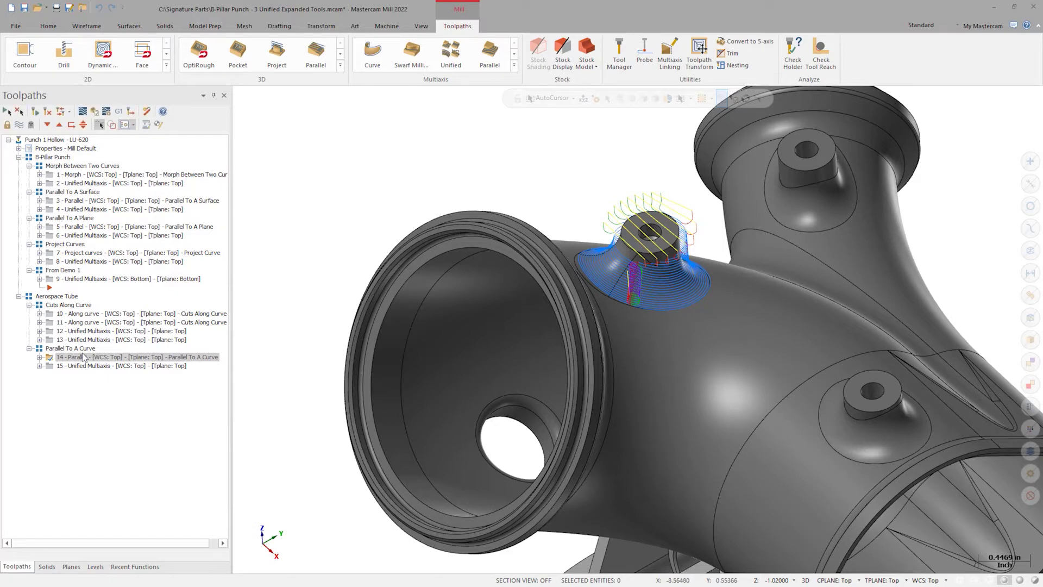
- Check toolpath 14's settings, confirm it uses the Parallel multiaxis type, and close without changes
click(39, 357)
click(71, 370)
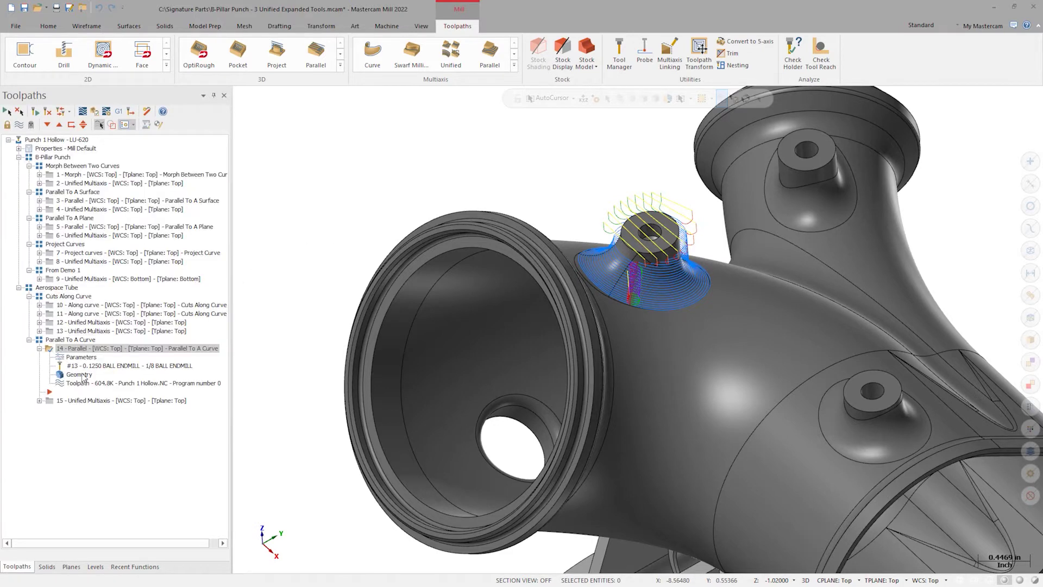
drag(508, 109, 278, 109)
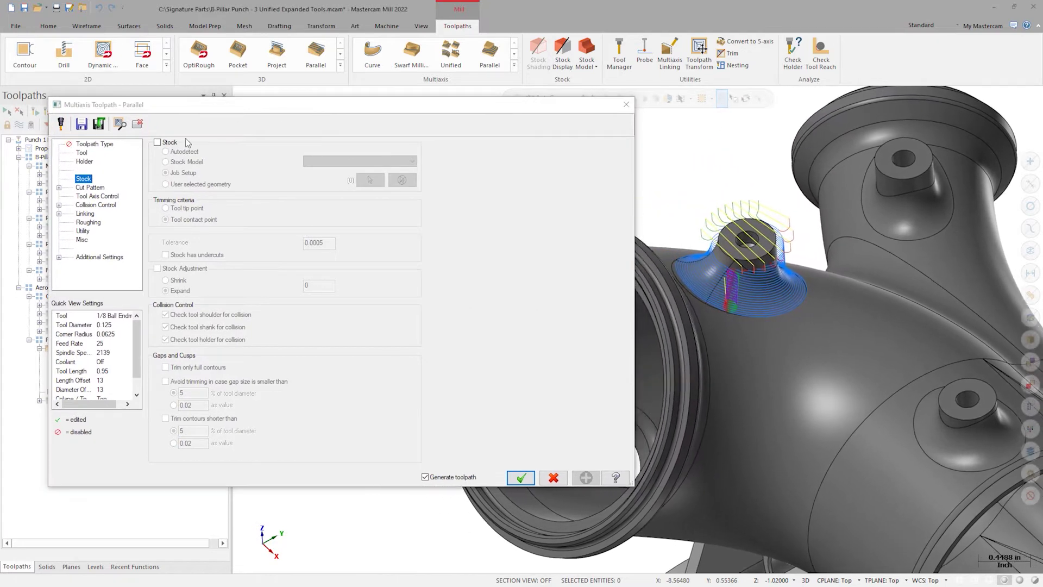
click(89, 145)
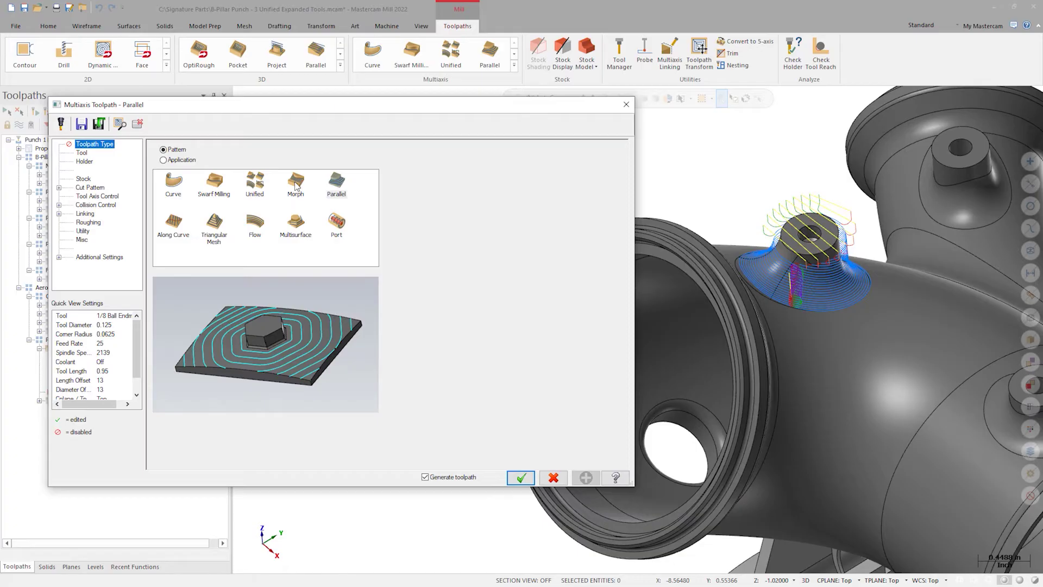
click(557, 482)
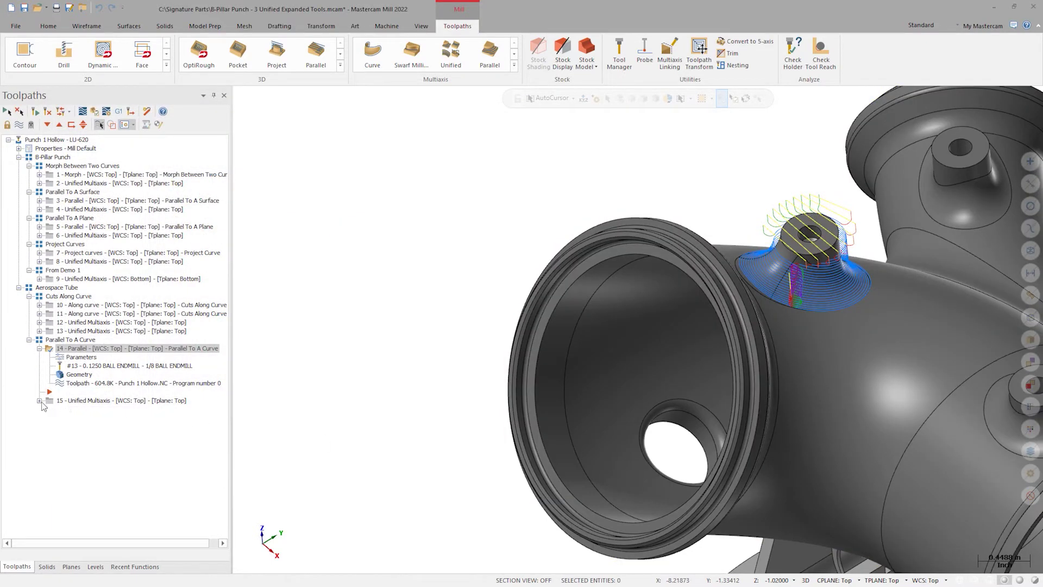
- Set Unified toolpath 15's curve cut pattern style to Perpendicular and regenerate it
click(39, 400)
click(69, 411)
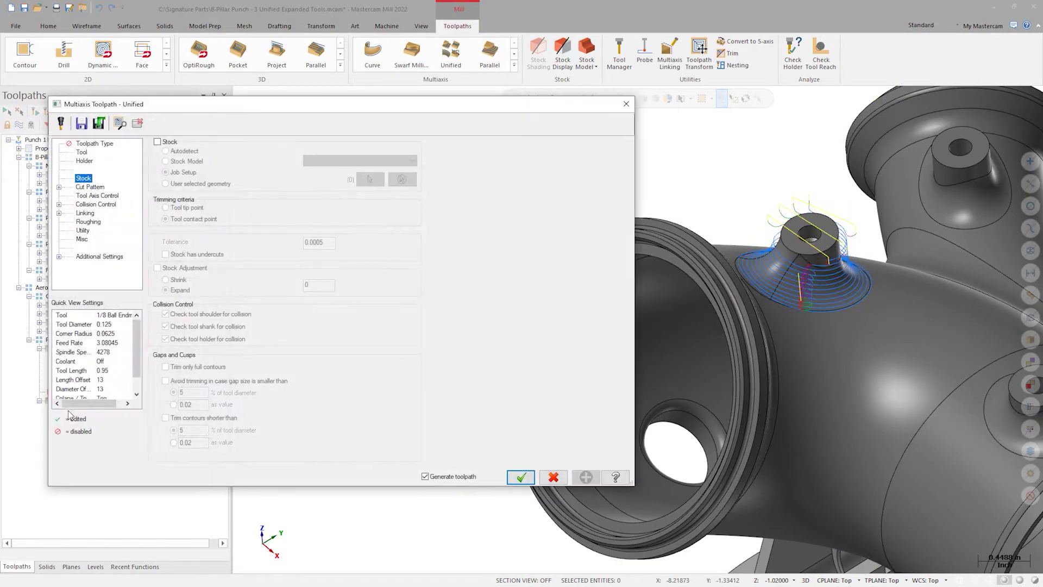
click(91, 187)
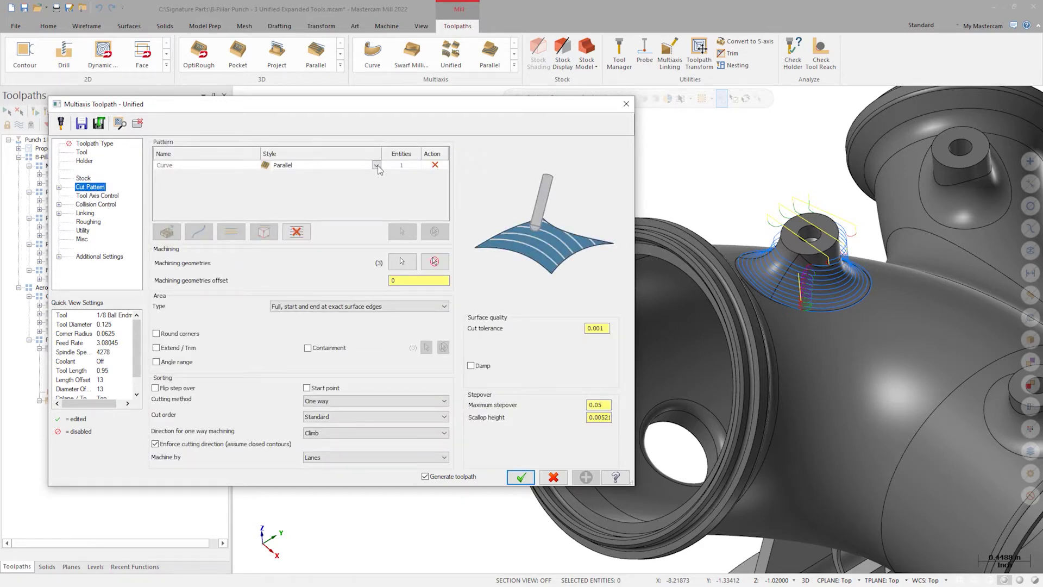
click(377, 166)
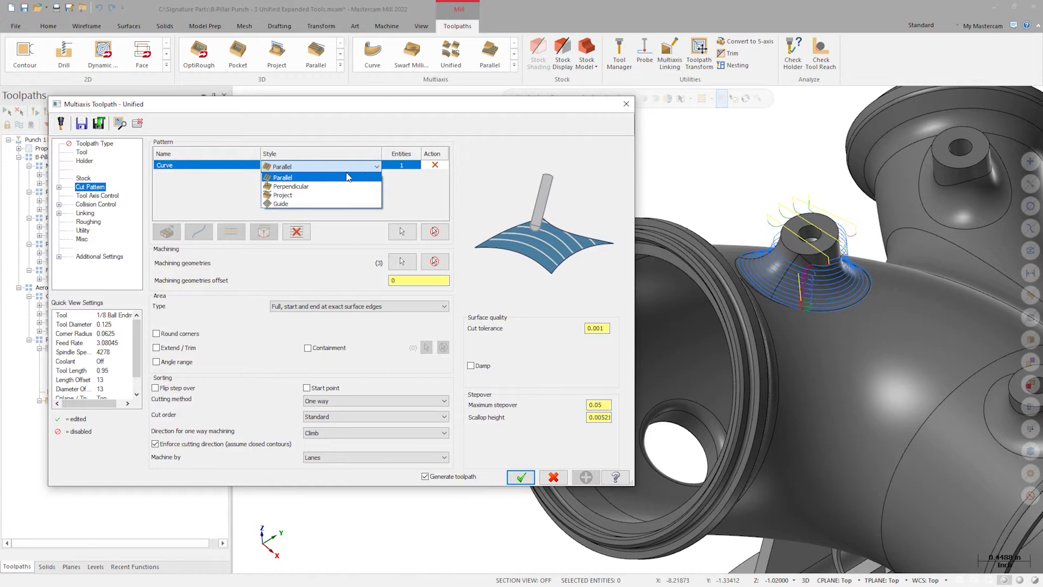
click(298, 186)
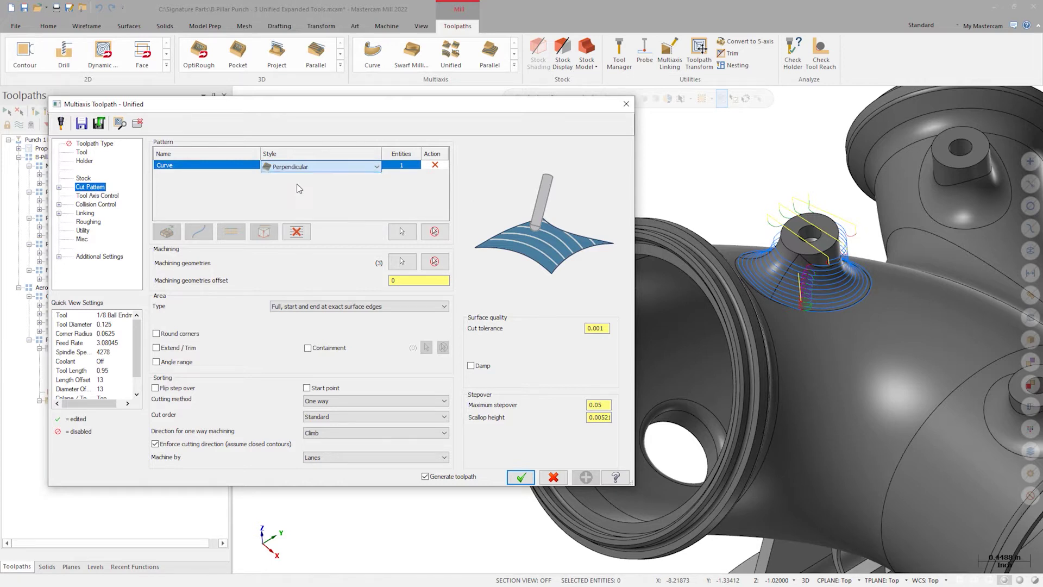
click(121, 126)
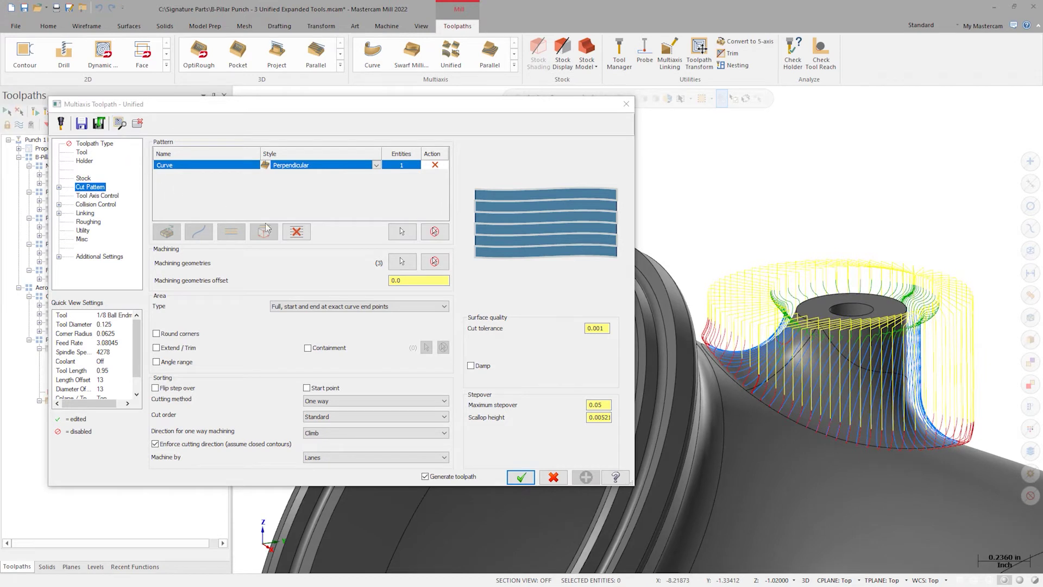
- Replace toolpath 15's curve pattern with an automatic Machining boundary - Morph pattern and regenerate
click(297, 233)
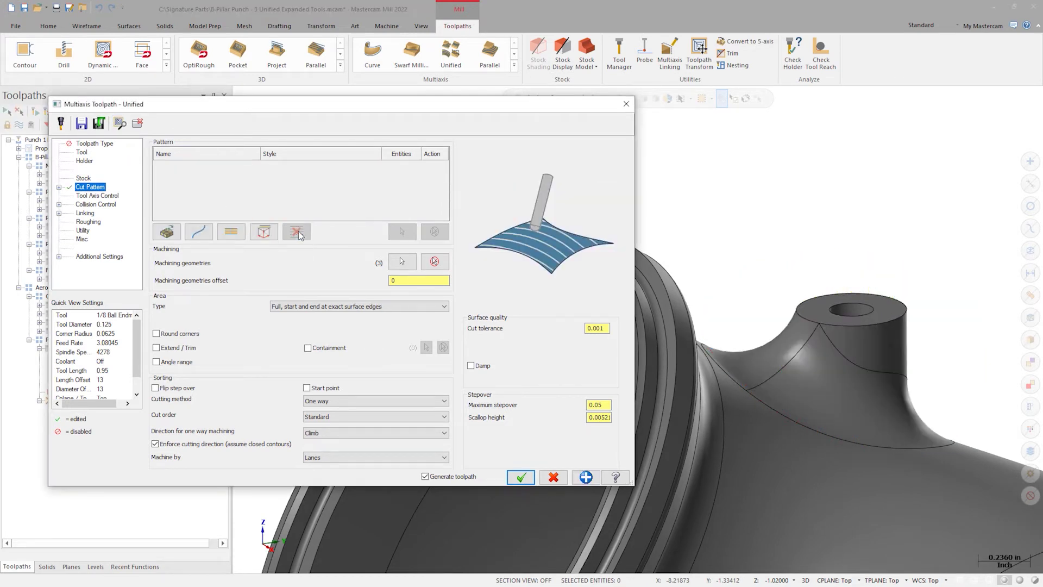
click(168, 232)
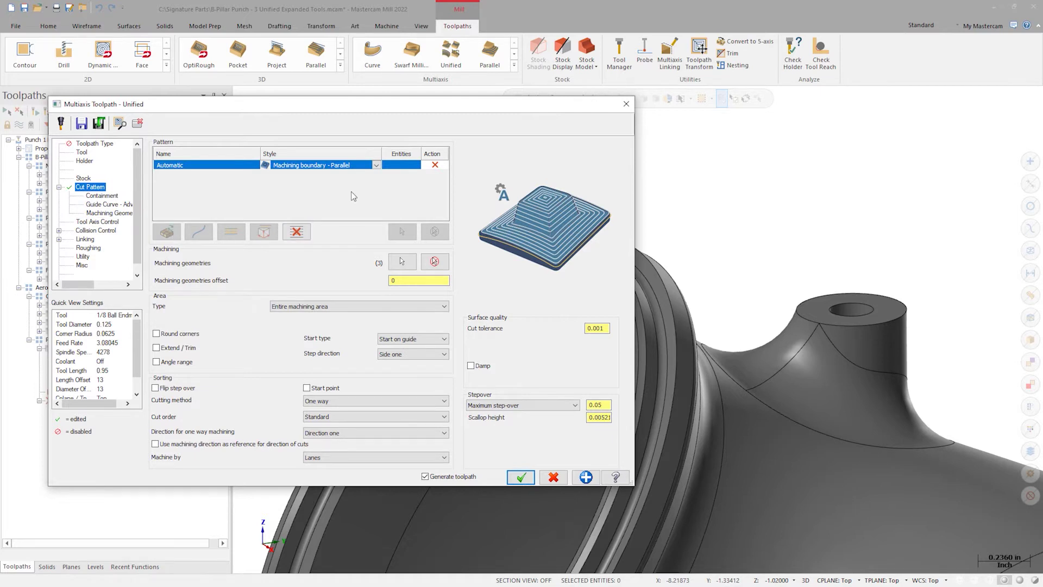
click(377, 166)
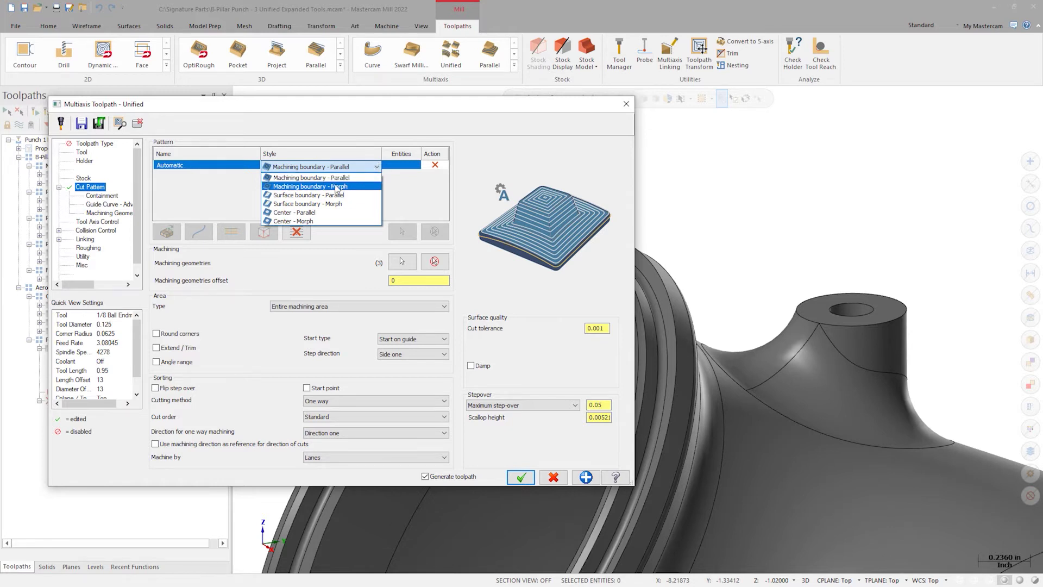
click(337, 187)
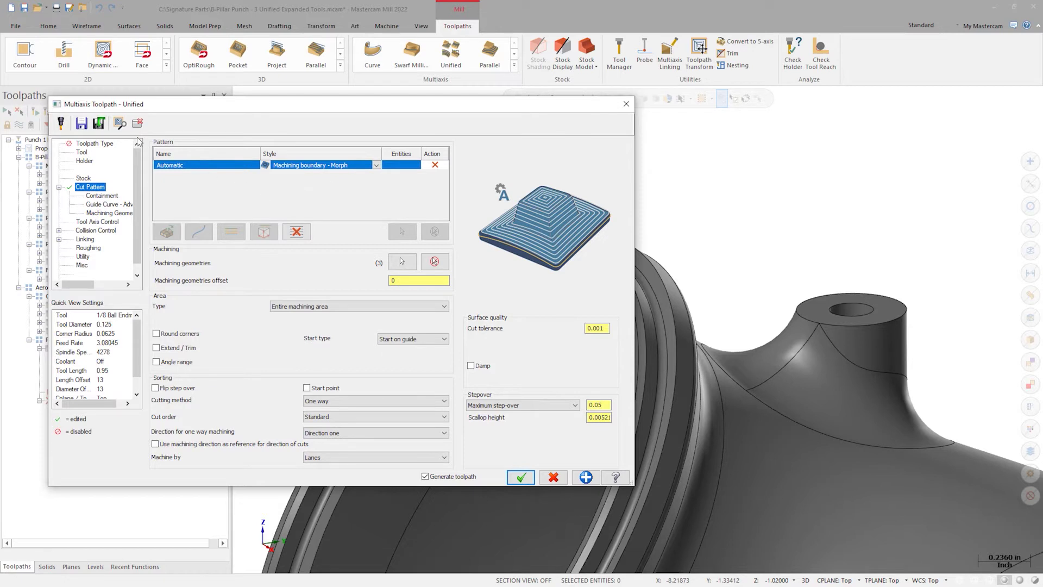
click(120, 123)
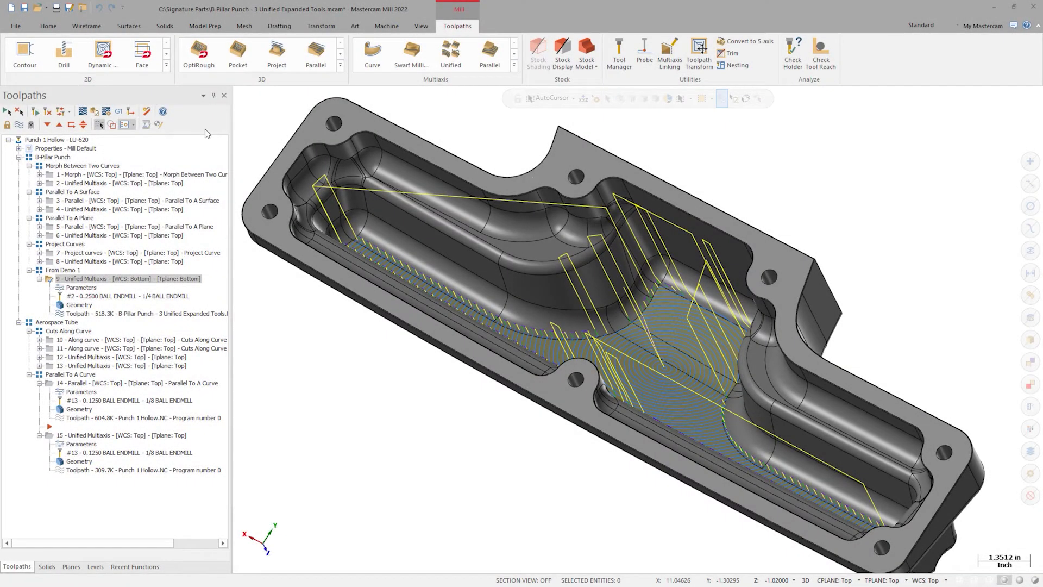
- Give Unified toolpath 9 a plane cut pattern using the Front plane and regenerate it
click(69, 291)
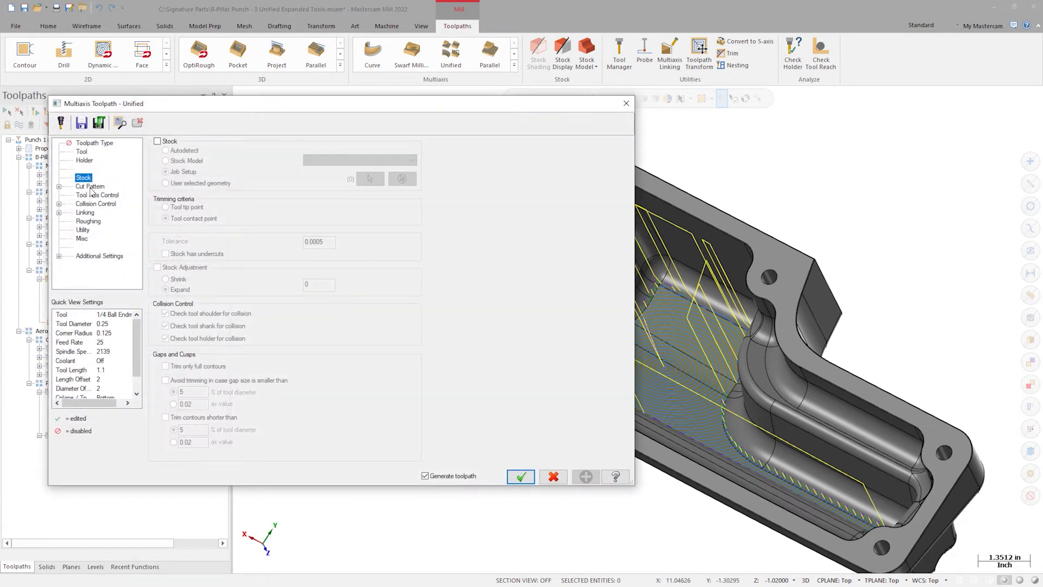
click(91, 188)
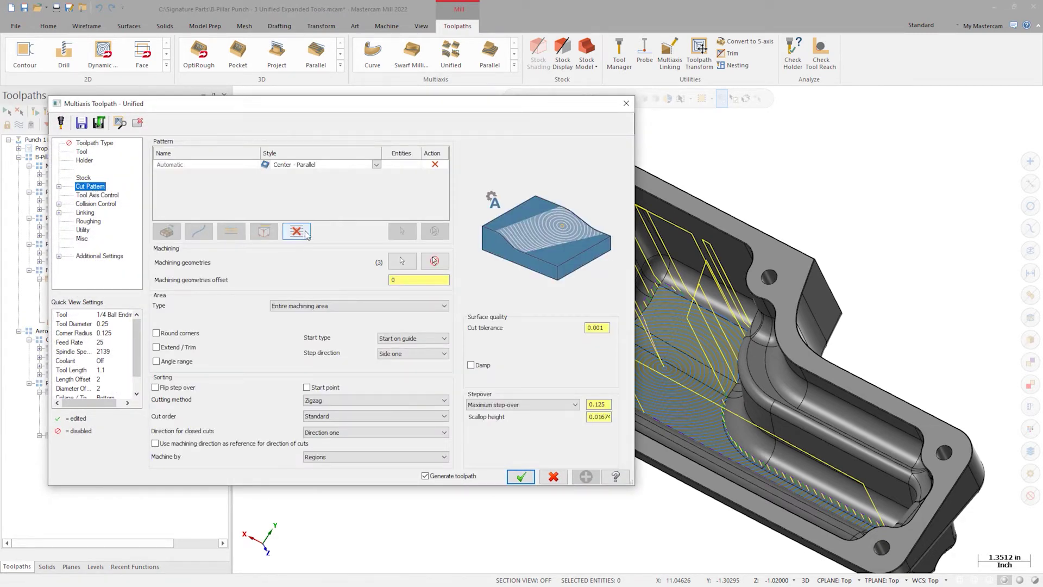
click(263, 232)
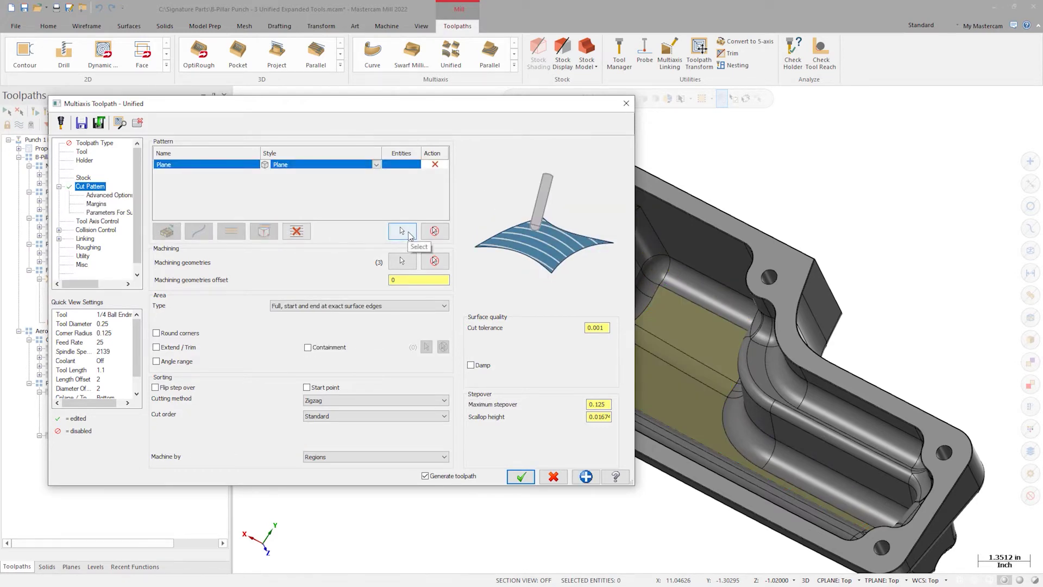
click(409, 232)
click(43, 170)
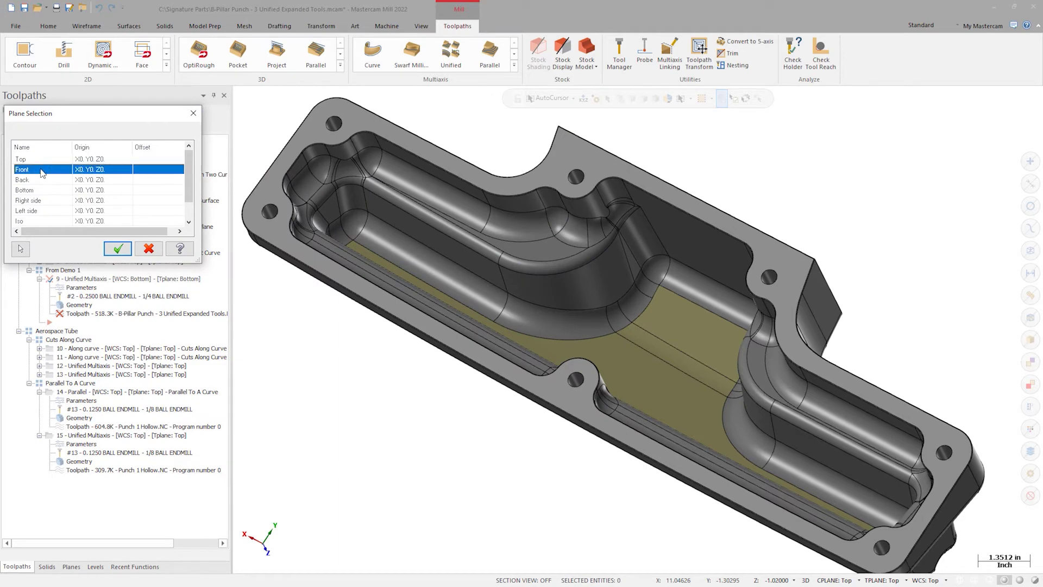
click(117, 248)
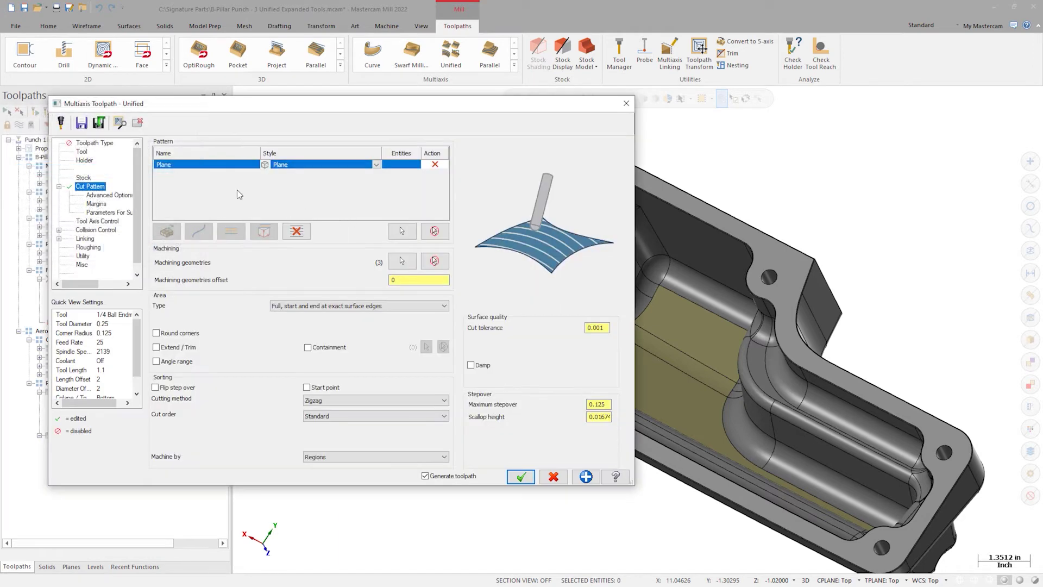
click(117, 125)
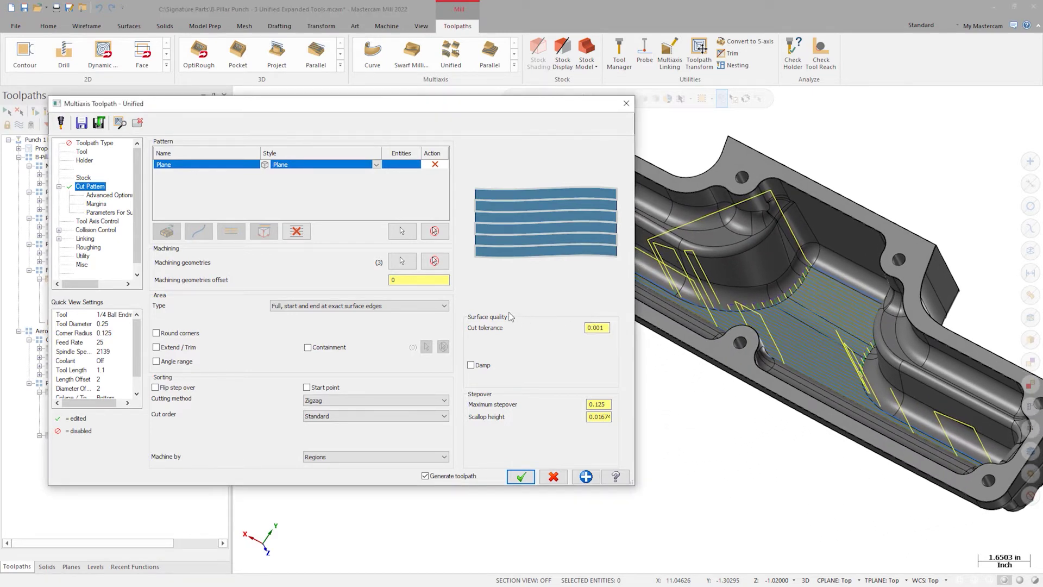
- Replace the plane pattern with a guide curve chained along the long cavity edge and its arc
click(298, 232)
click(201, 232)
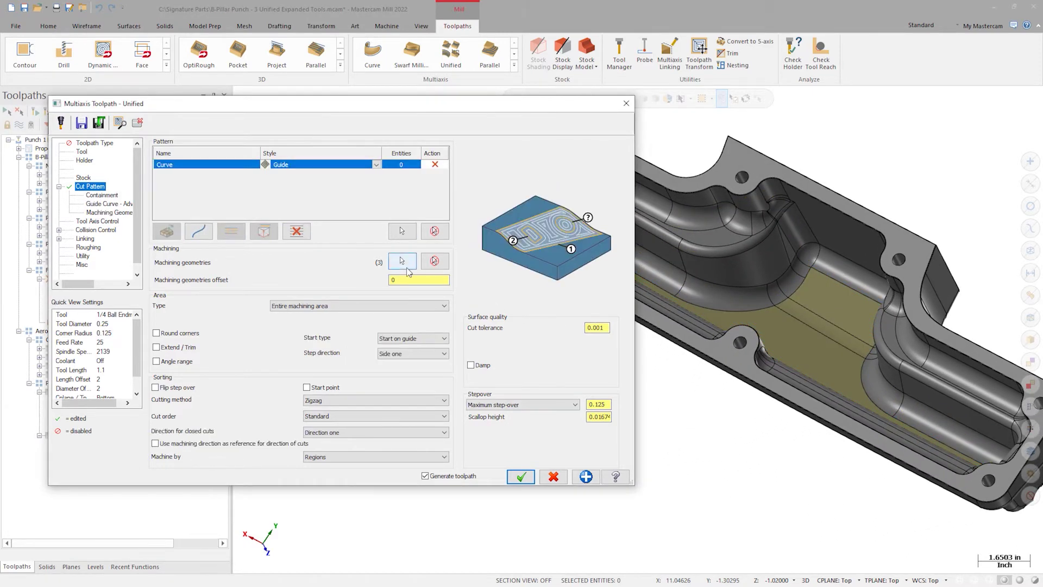
click(403, 233)
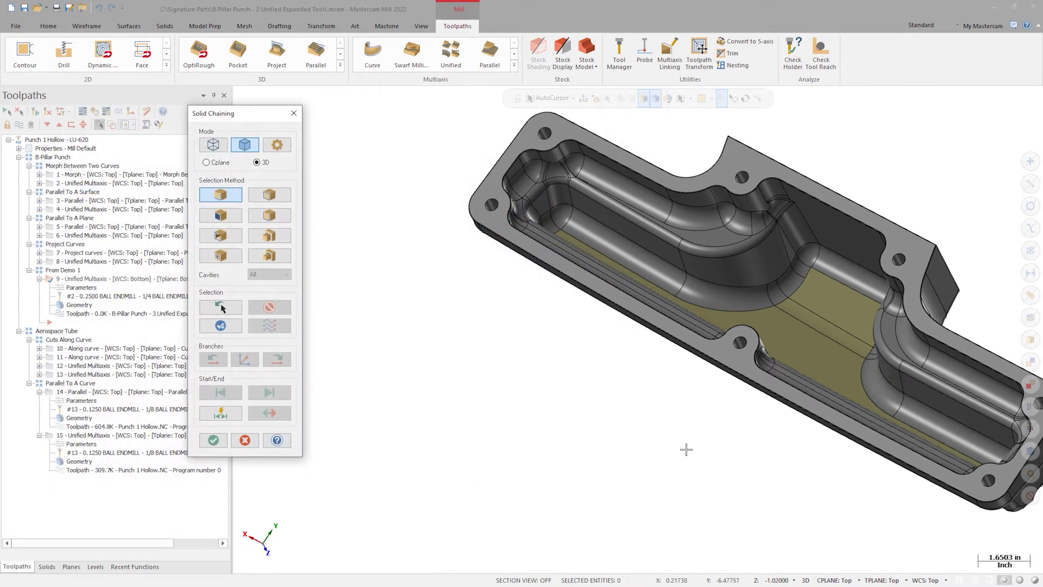
scroll(875, 435, up, 2)
scroll(890, 413, up, 2)
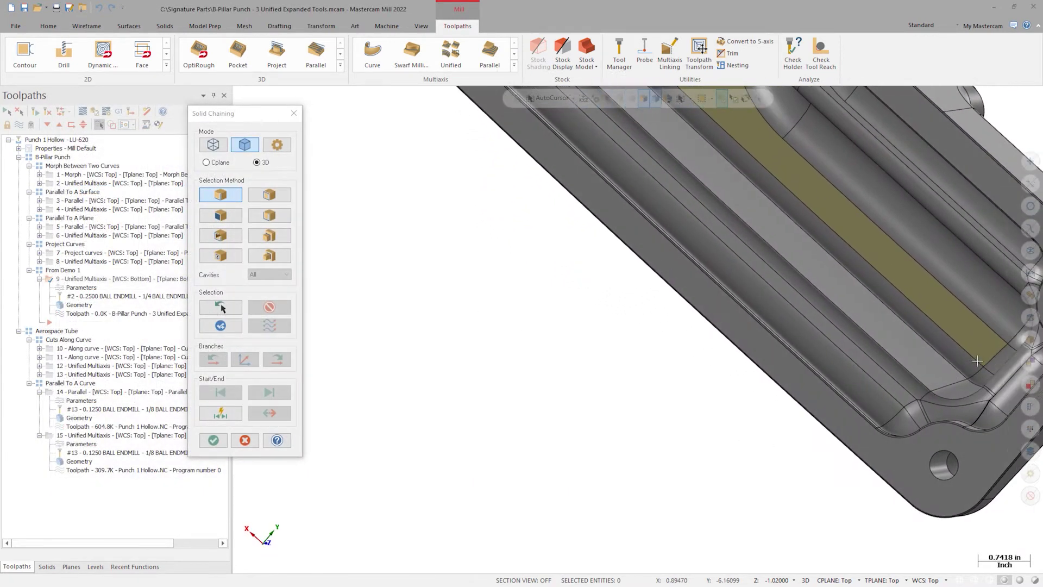
scroll(912, 380, up, 1)
click(922, 367)
scroll(794, 359, down, 3)
scroll(646, 234, up, 3)
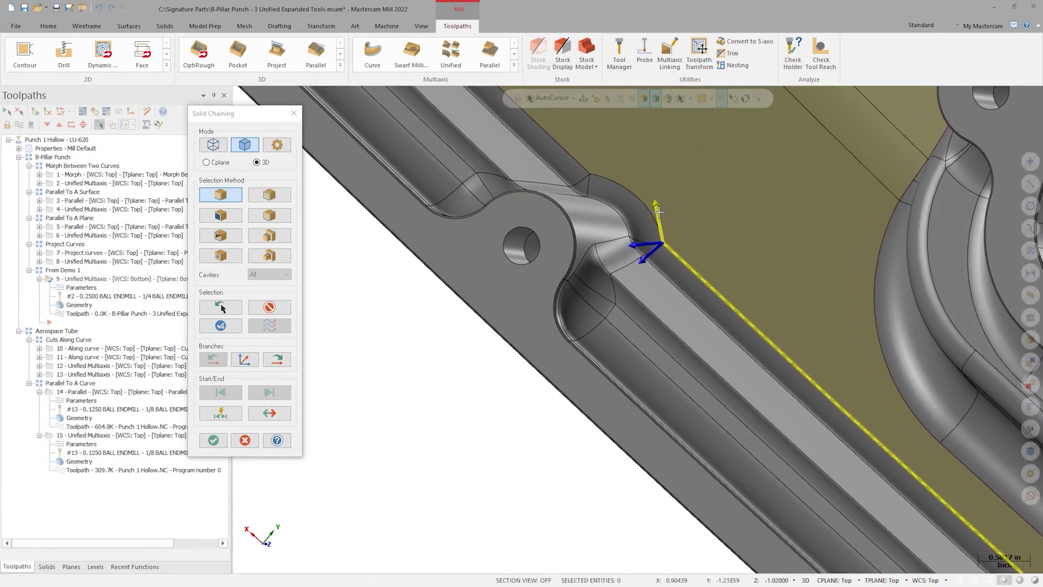
click(657, 213)
key(Up)
key(Up)
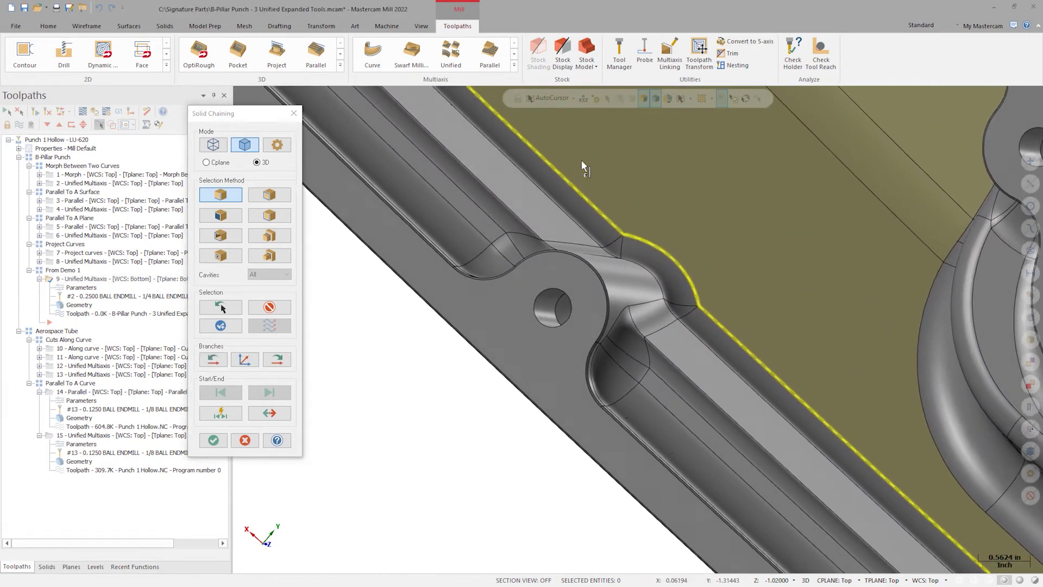
key(Up)
key(Up)
key(Up)
key(Up)
scroll(489, 282, down, 3)
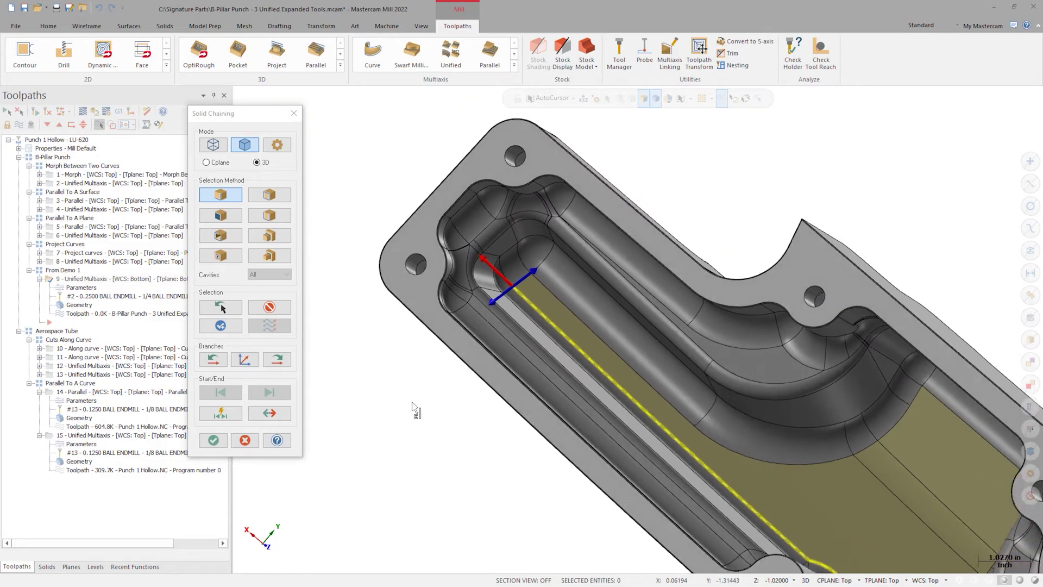
scroll(412, 405, down, 3)
click(213, 440)
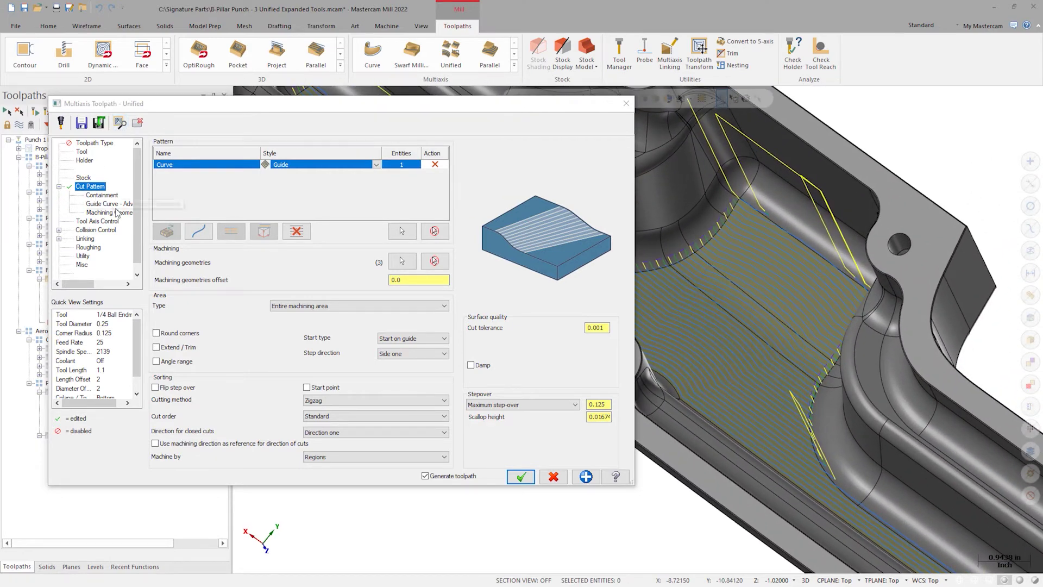
- Add a second guide curve from an edge of the olive floor face and regenerate
click(198, 231)
click(402, 231)
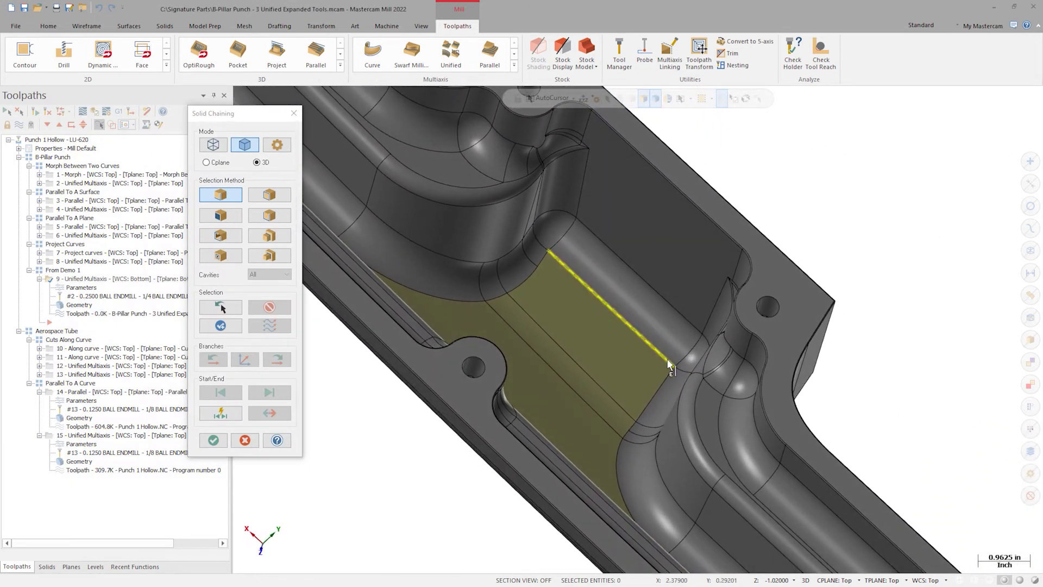
click(646, 338)
scroll(573, 354, down, 3)
scroll(441, 348, down, 1)
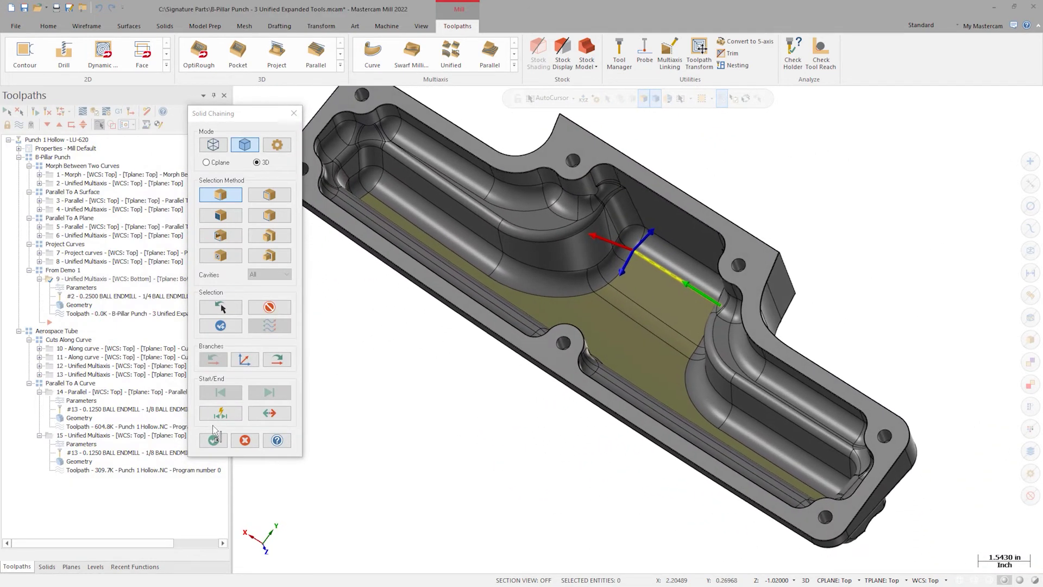
click(213, 440)
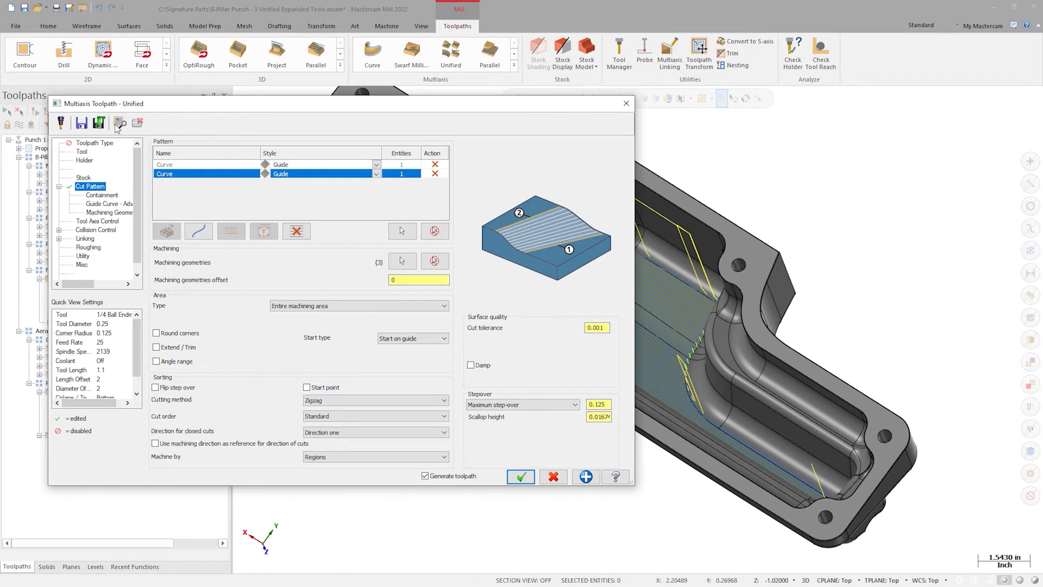
click(120, 124)
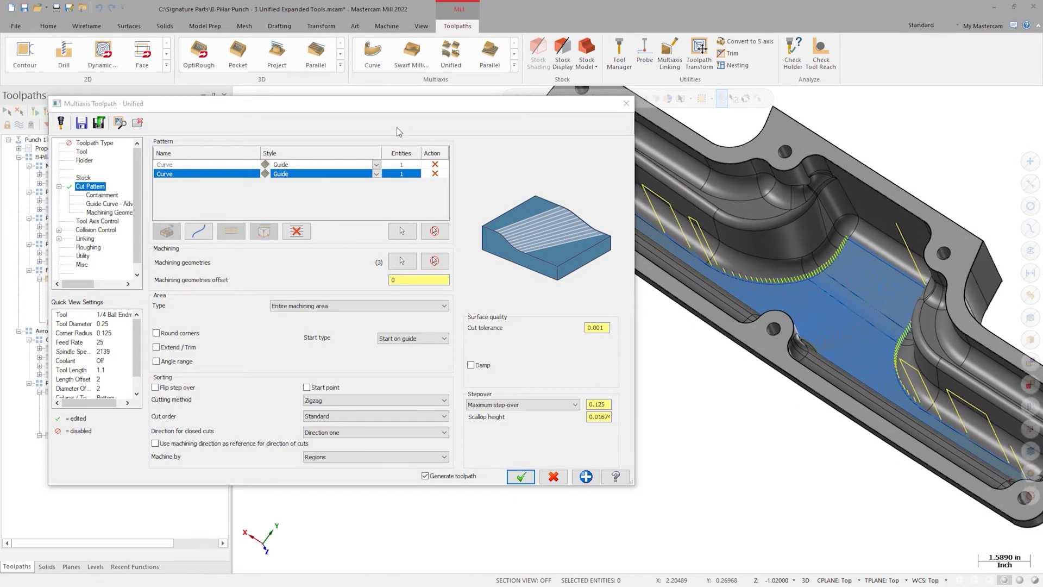
- Change the first guide curve's style to Morph
click(359, 165)
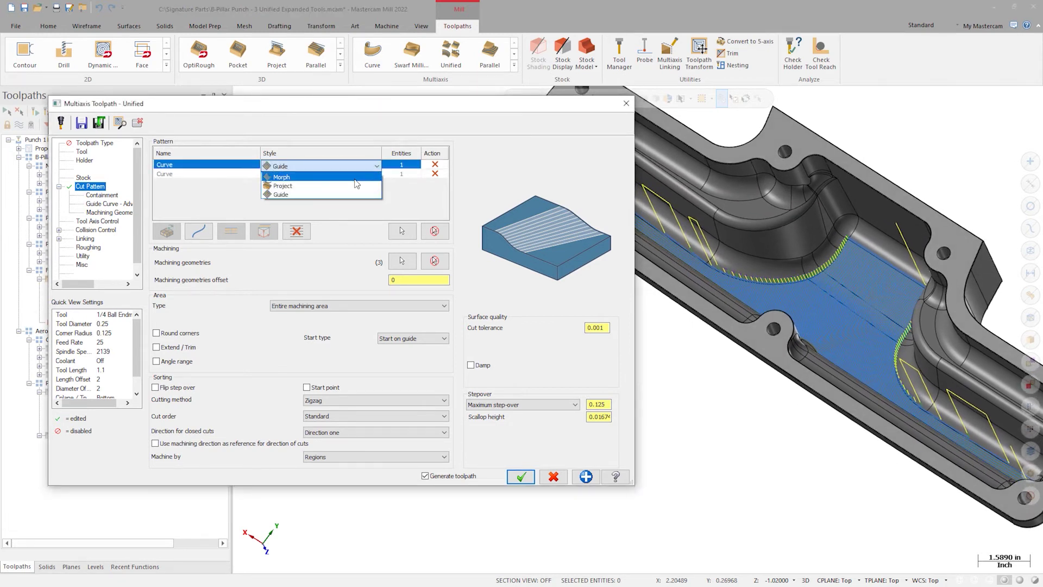
click(355, 178)
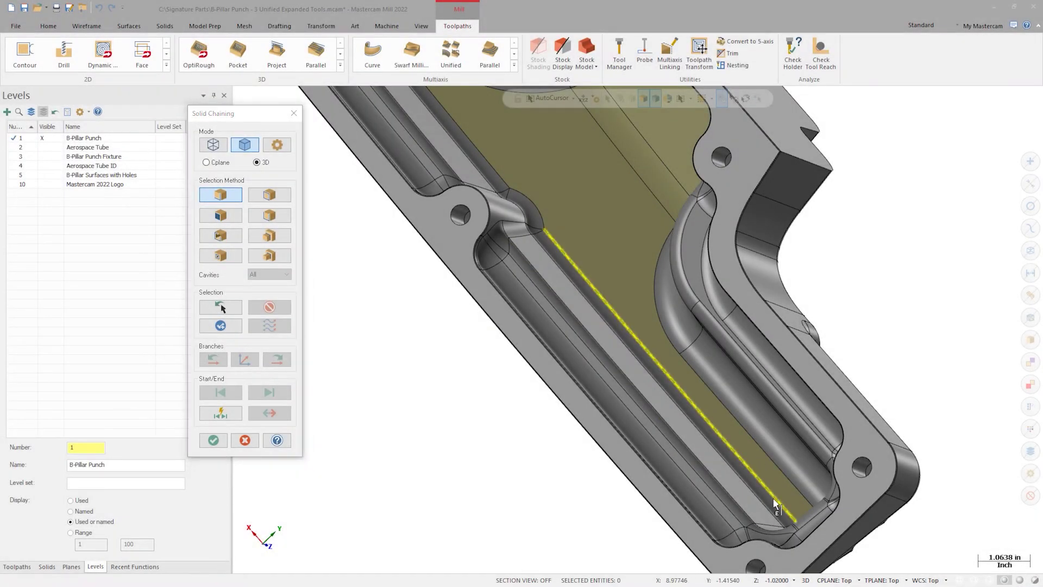
- Chain the upper cavity floor edge past the branch point along the curved edge
click(776, 504)
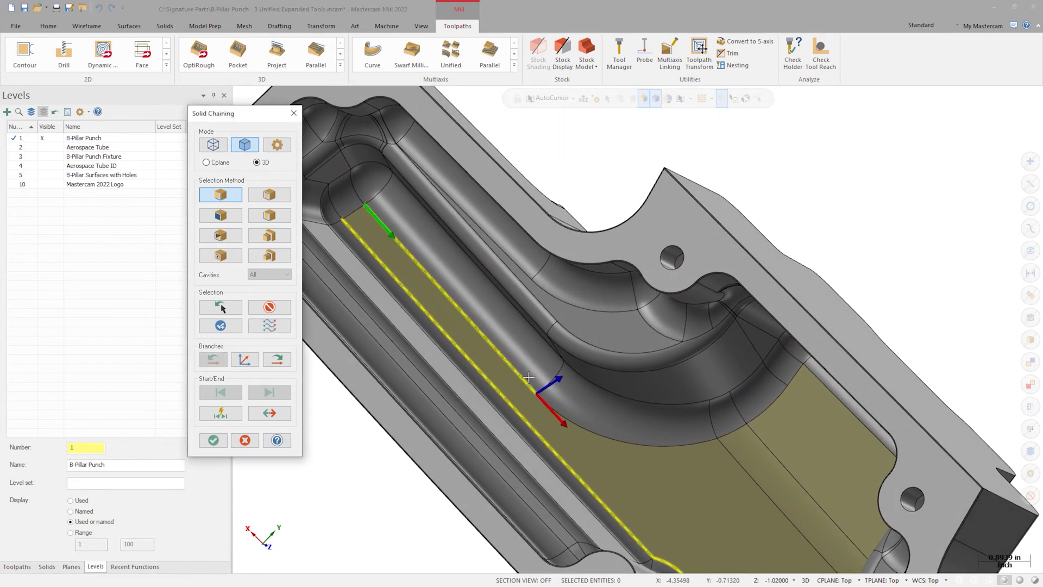
click(551, 407)
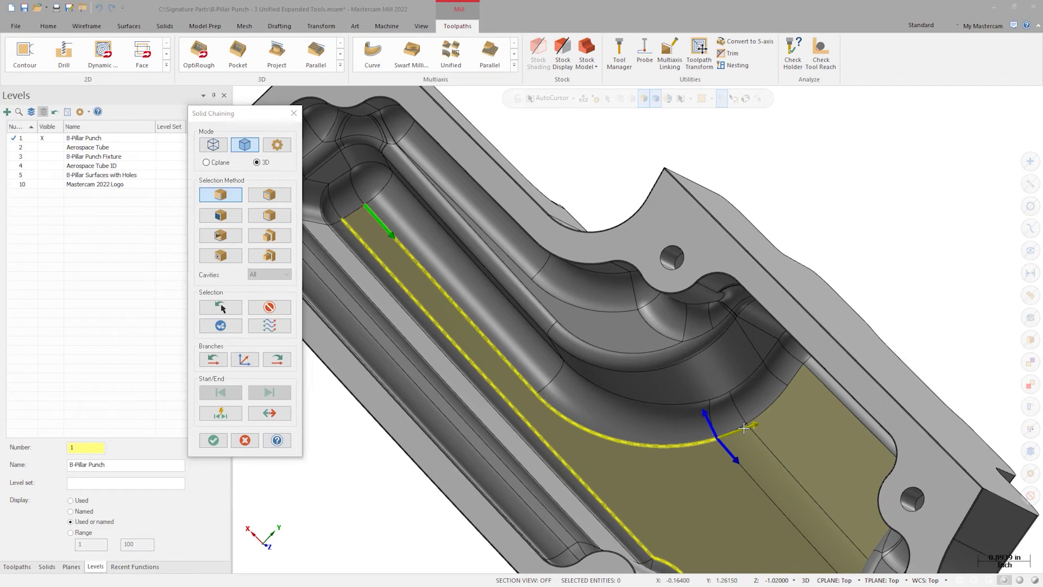
click(763, 415)
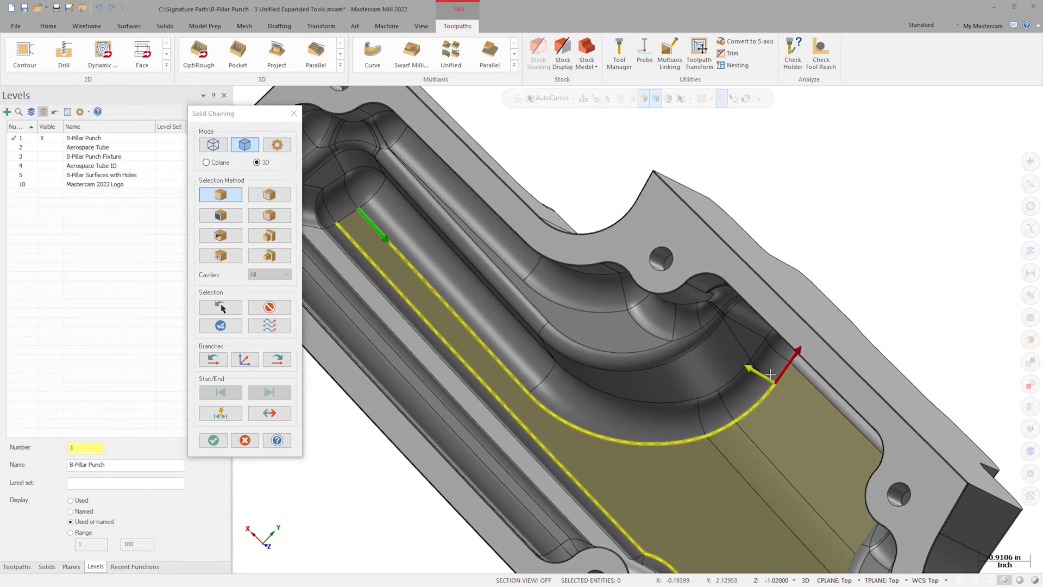
scroll(771, 389, down, 2)
scroll(731, 474, down, 2)
scroll(731, 475, down, 1)
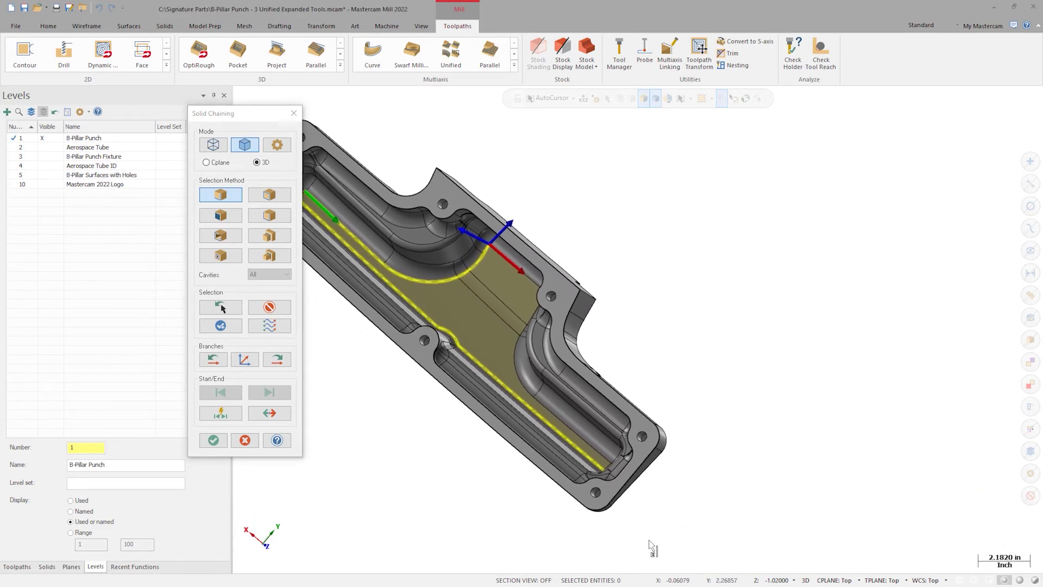
middle_drag(731, 474, 595, 426)
- Chain the lower cavity edge along the curved fillet up to the pocket corner and accept
click(542, 369)
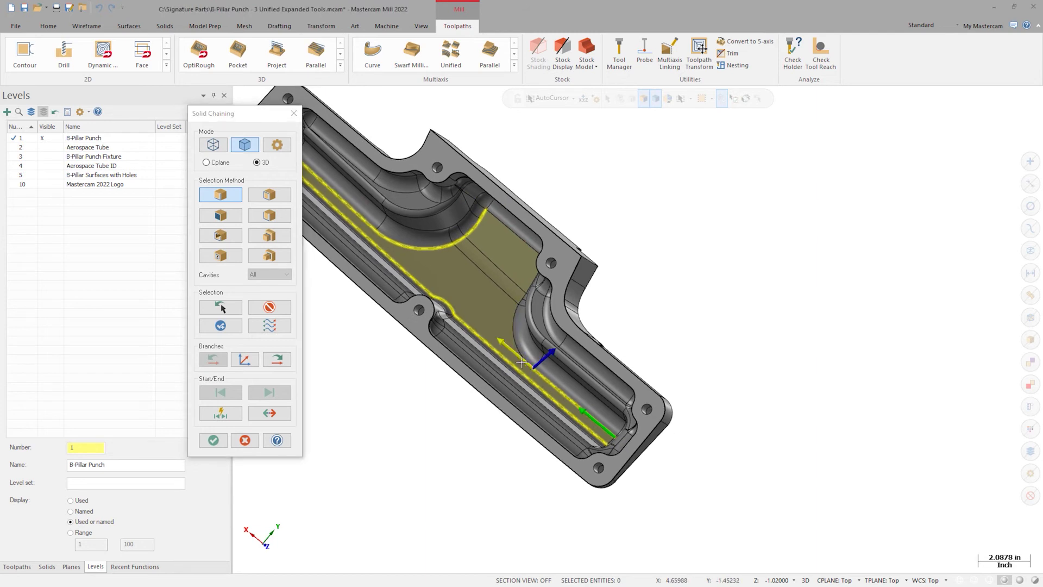
click(541, 335)
scroll(541, 336, up, 2)
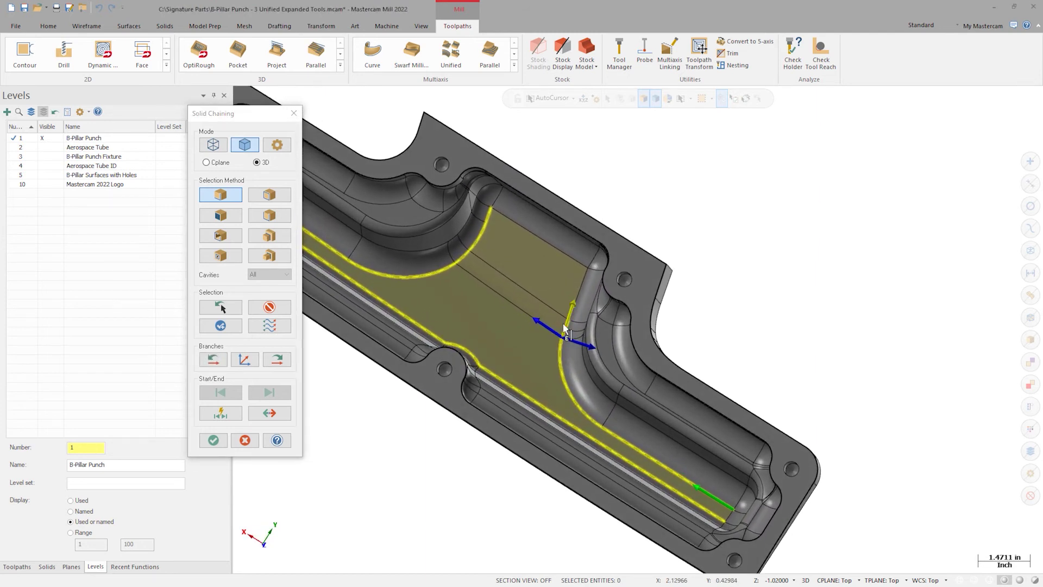
click(571, 314)
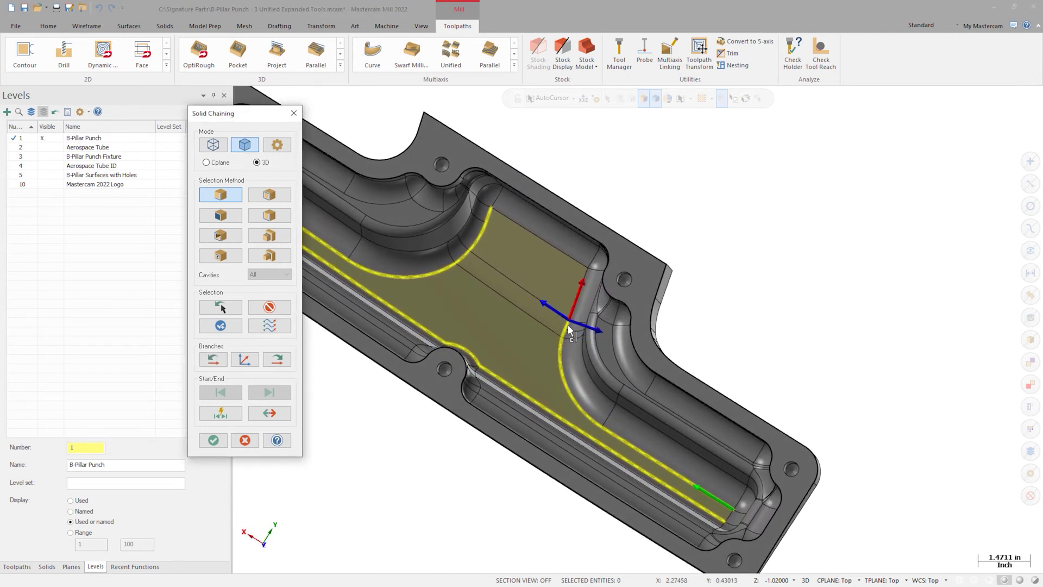
click(571, 315)
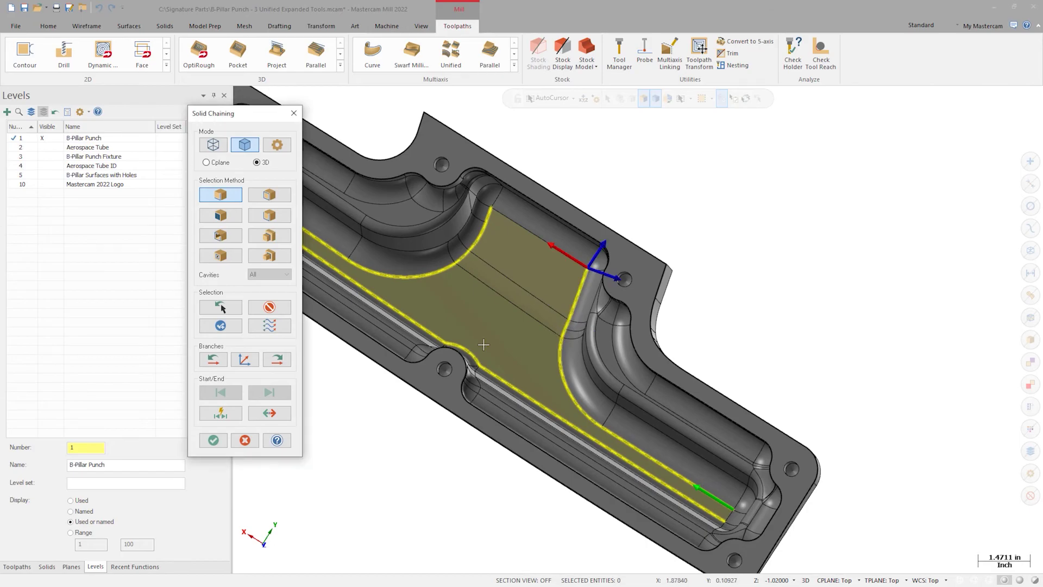
click(214, 441)
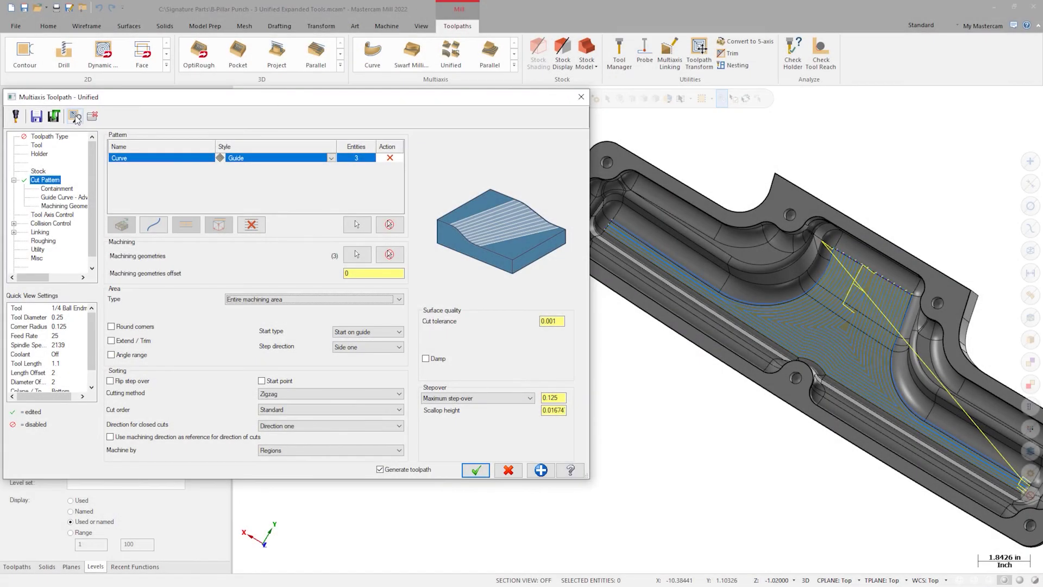